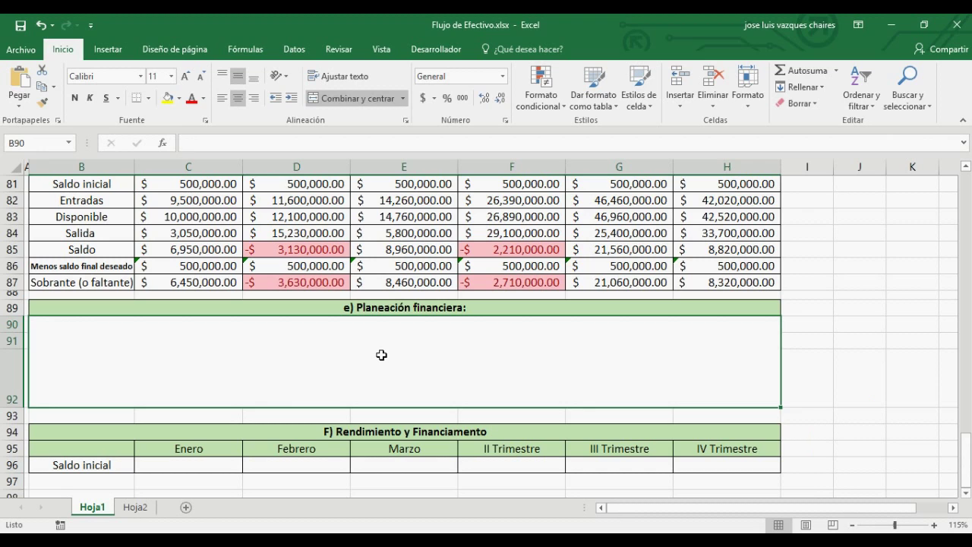
Paste the financial-planning paragraph into merged cell B90 in section e, with Wrap Text applied.
text(El sobrante de $6,450,000.00 de enero servira para cubrir el faltante de febrero y la diferencia que es de $2,820,000.00, deberá invertirse en setes o en una inversion que genere rendimiento positivo ya que se prevee un equilibrio en la liquidez de la empresa durante el año. Lo mismo debe de hacerse con el sobrante de marzo, que asciende a $4,860,000.00 de los cuales se cubriran los $2,710,000.00 del faltante del II Trimestre. El sobrante de $5,750,000.00 tambien debera invertirse a un año; los sobrantes de III y IV deberan ser invertidos en una actividad rentable, cuyo plazo dependera de la liquidez del proximo año.)
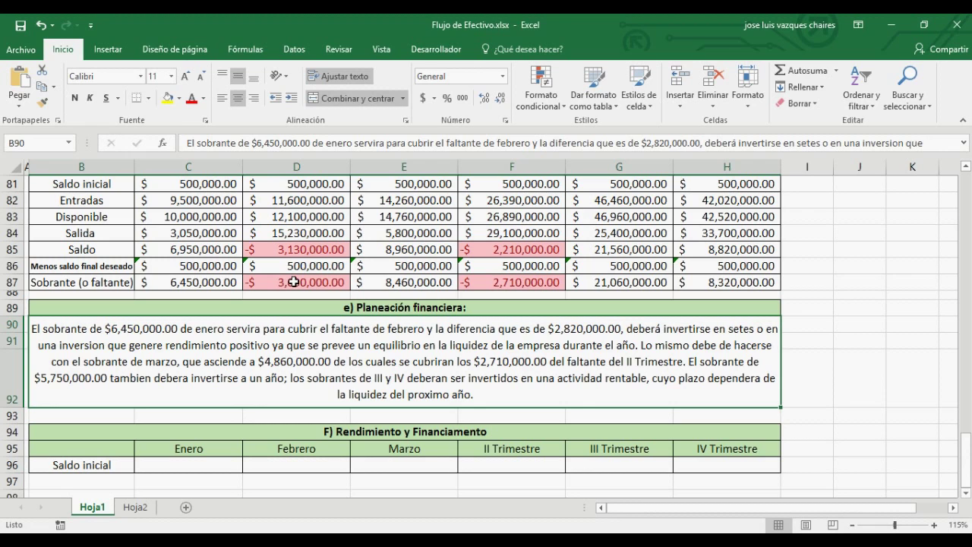
scroll(409, 395, down, 1)
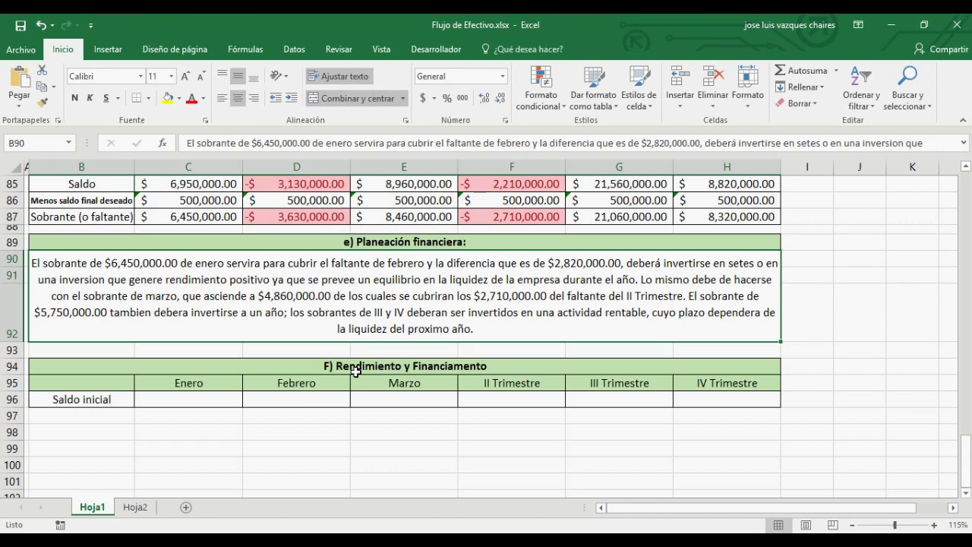
click(183, 398)
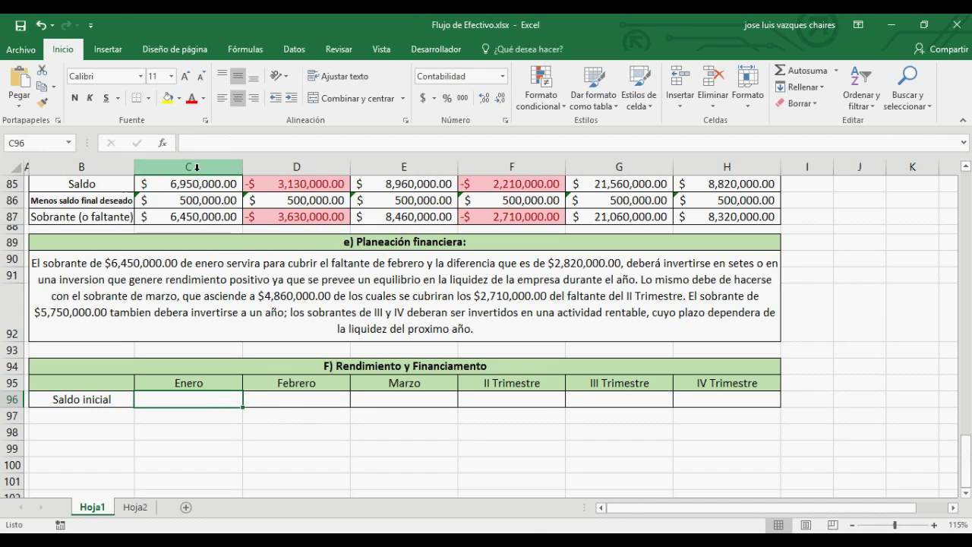
click(197, 166)
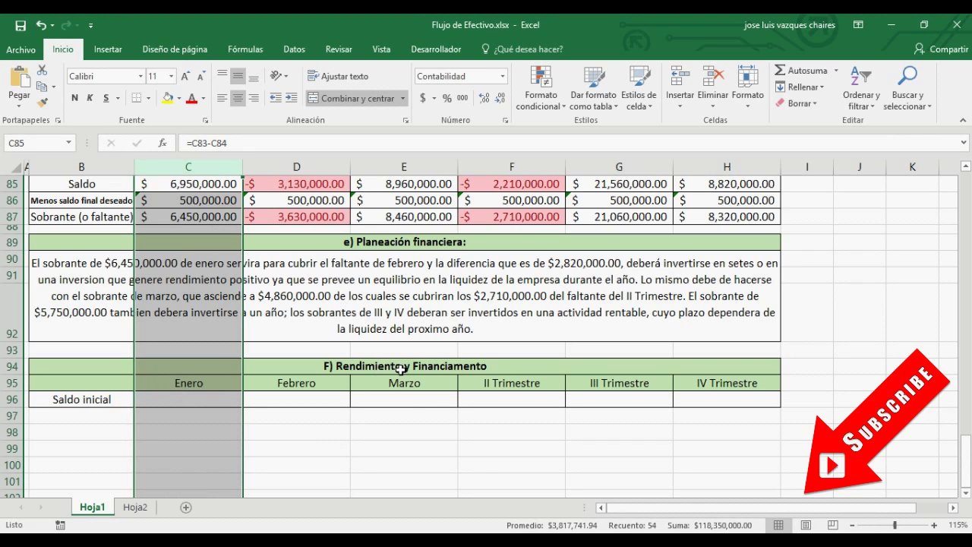
Enter =C87*.4/12 in C96 as the Enero Saldo inicial, giving $215,000.00.
click(188, 395)
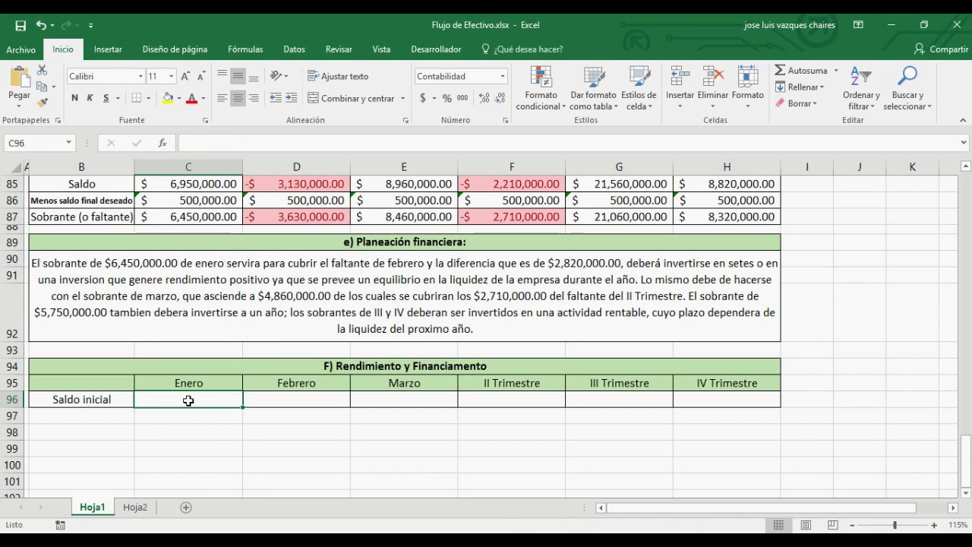
text(=)
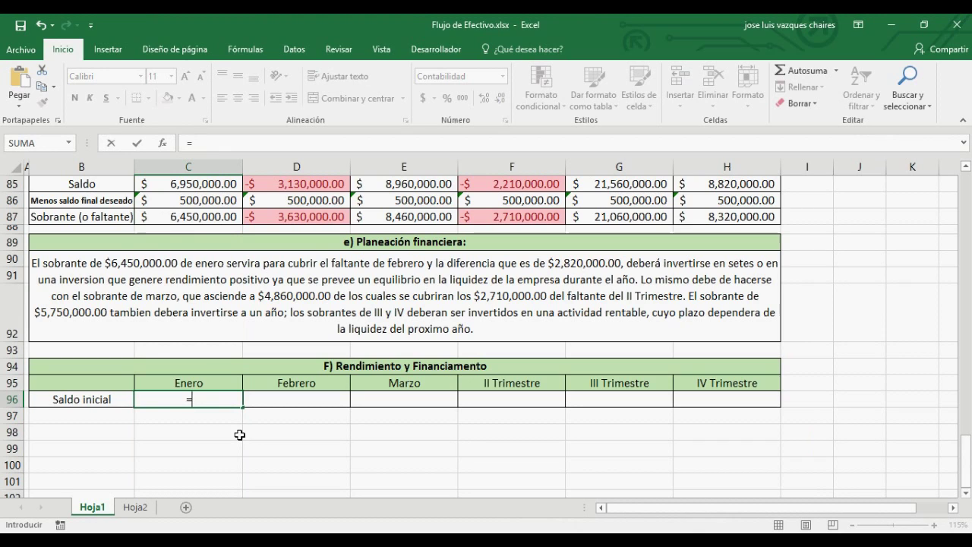
click(174, 219)
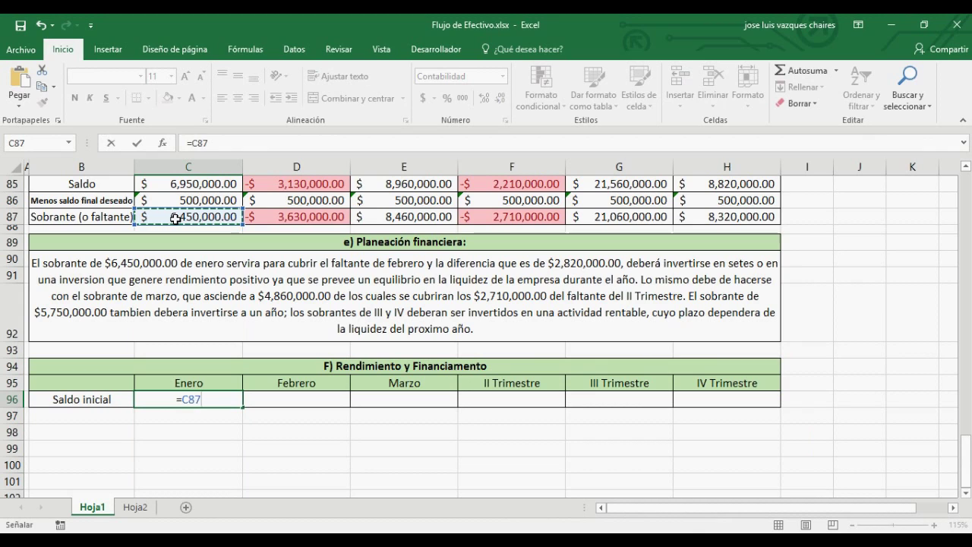
text(*)
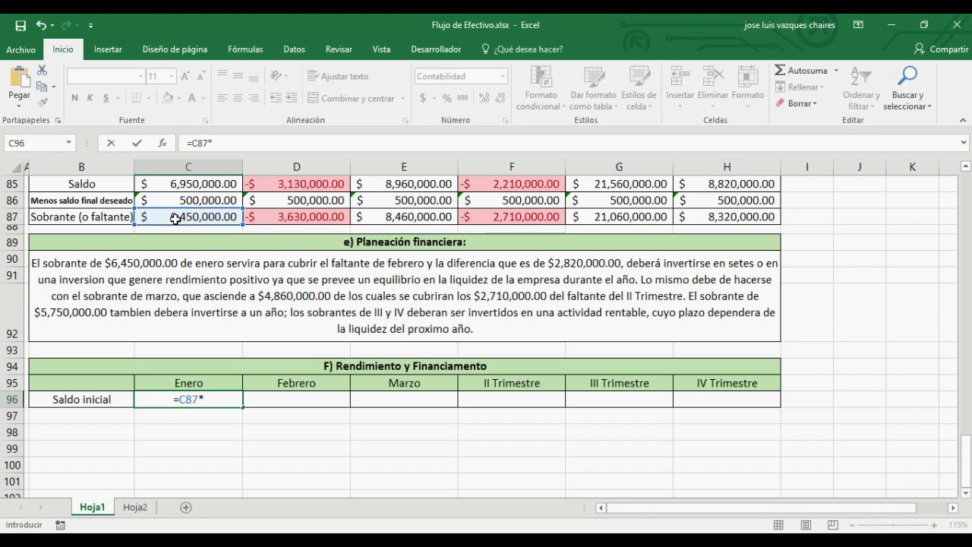
text(.4)
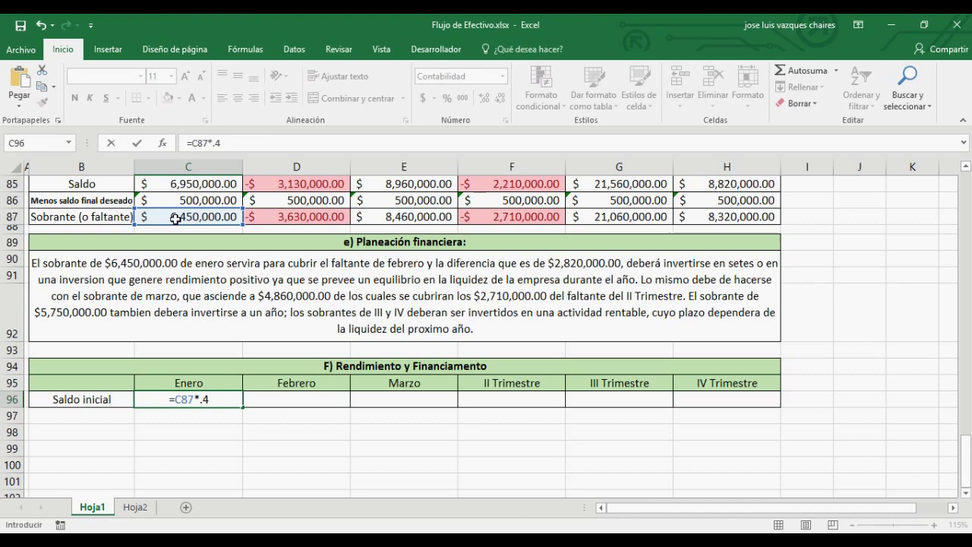
text(/12)
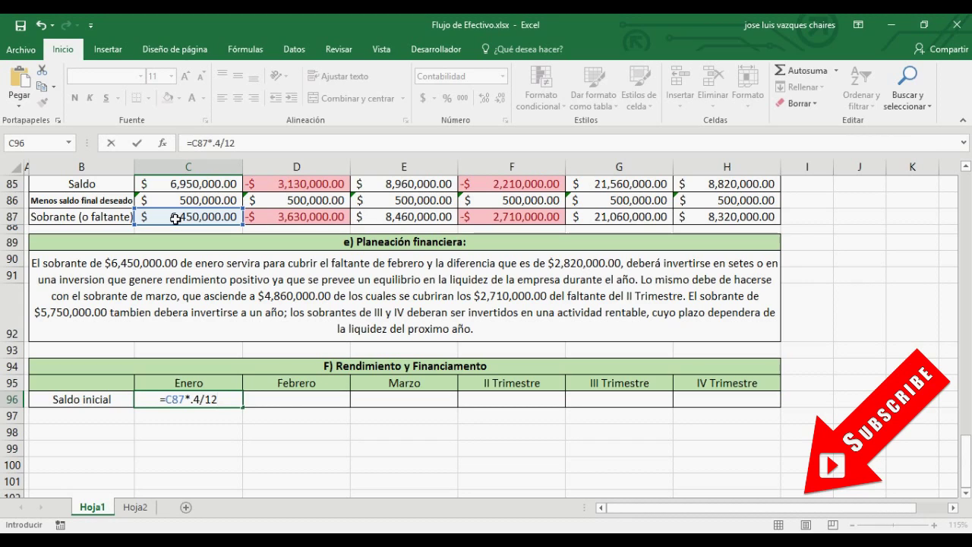
key(Return)
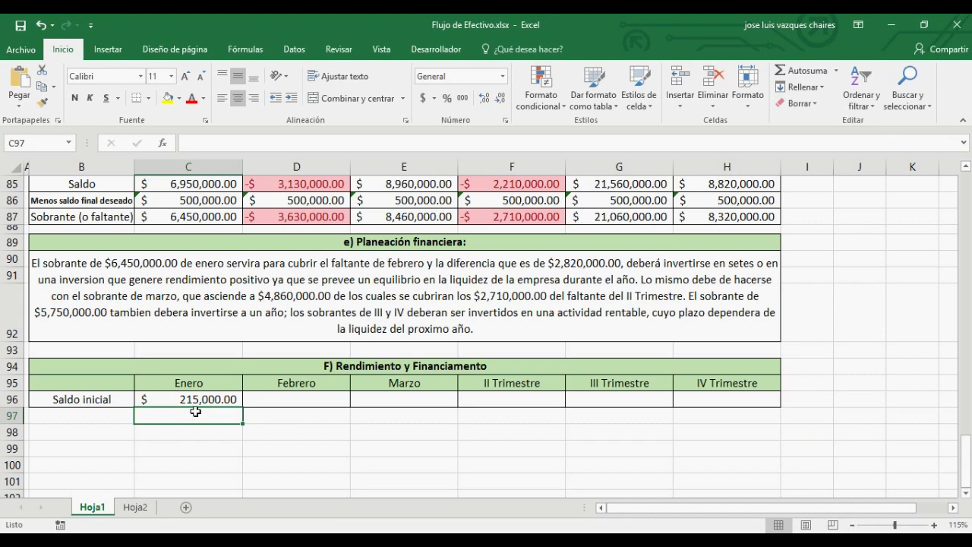
Enter =D87*.27/12 in D96 as the Febrero Saldo inicial, giving -$81,675.00.
click(271, 399)
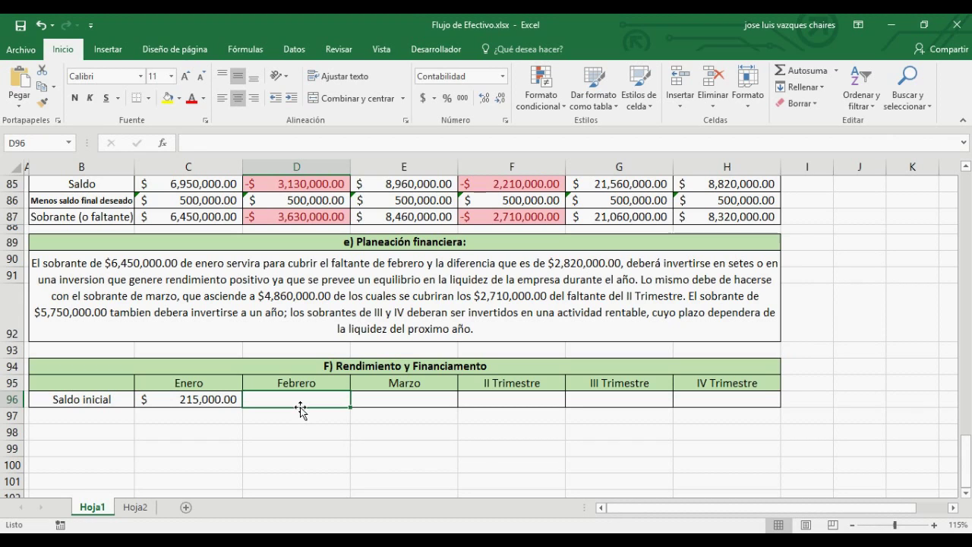
text(=)
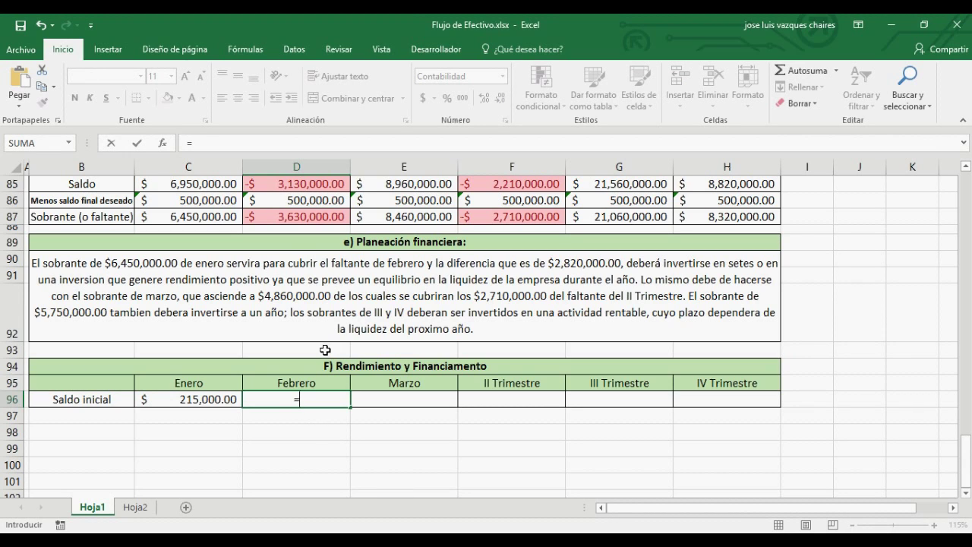
click(307, 220)
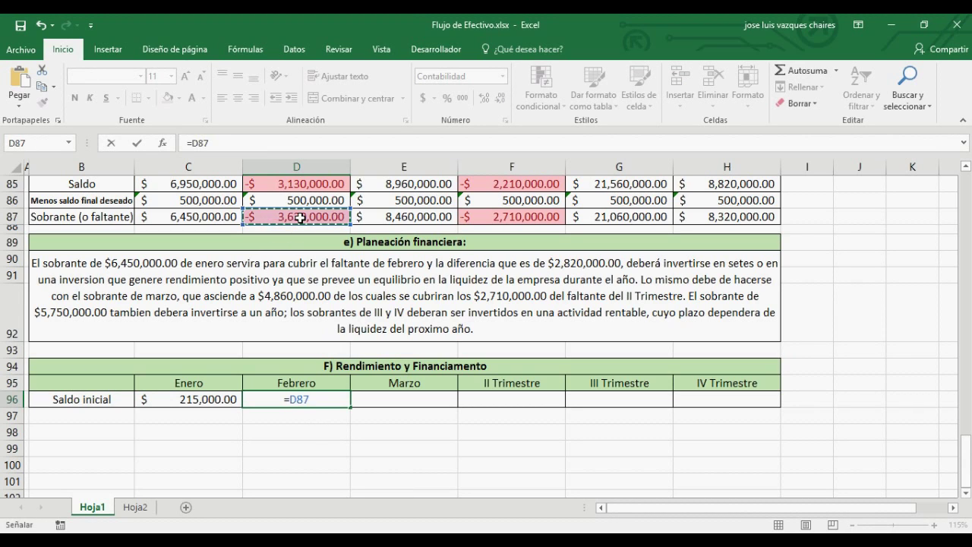
text(*)
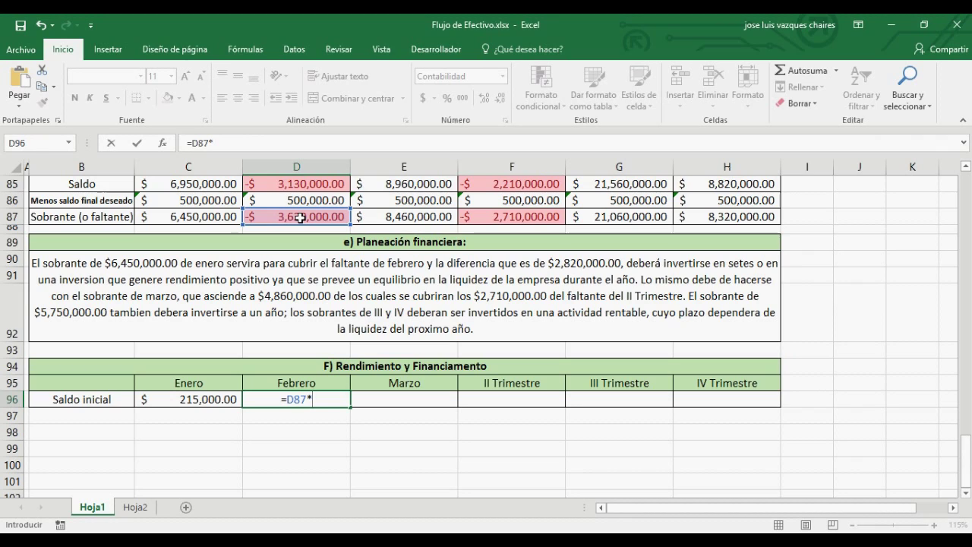
text(.27)
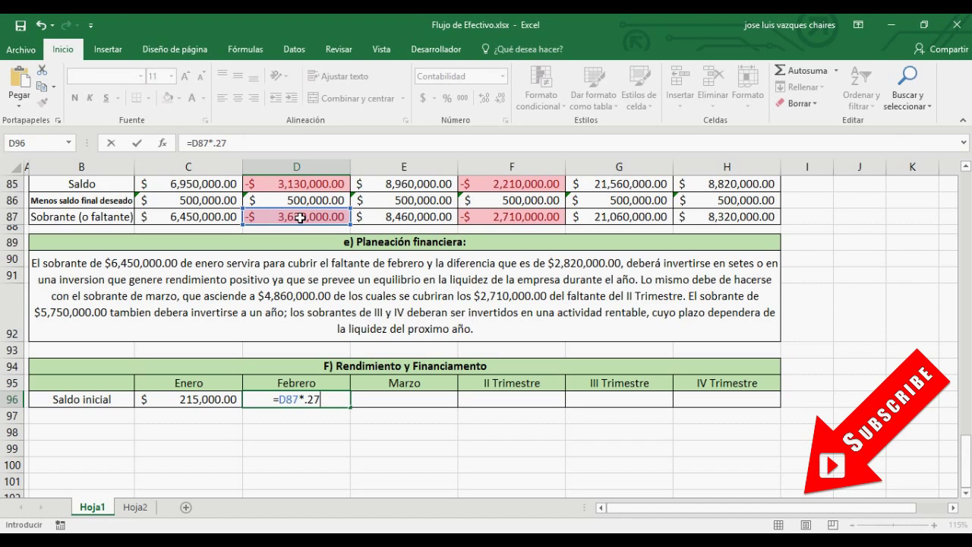
text(/12)
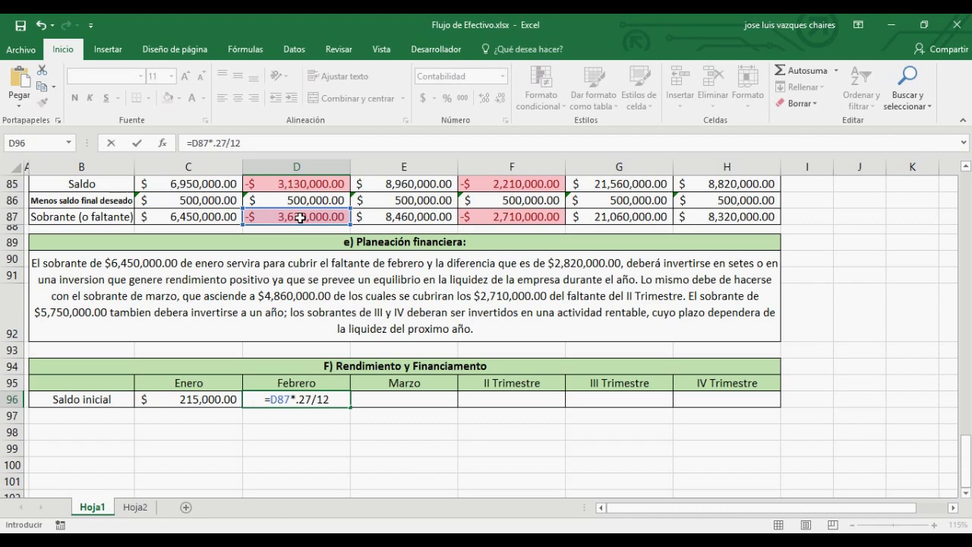
key(Return)
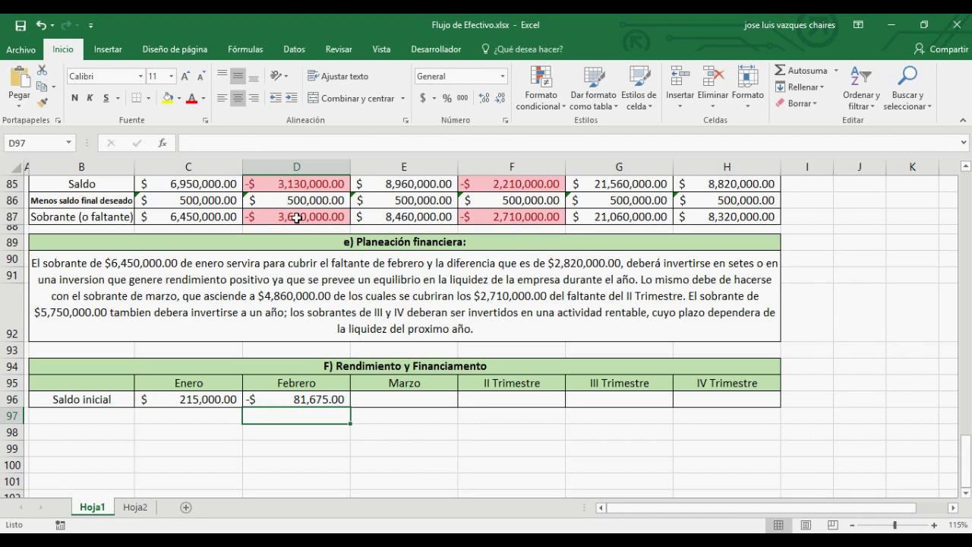
click(306, 399)
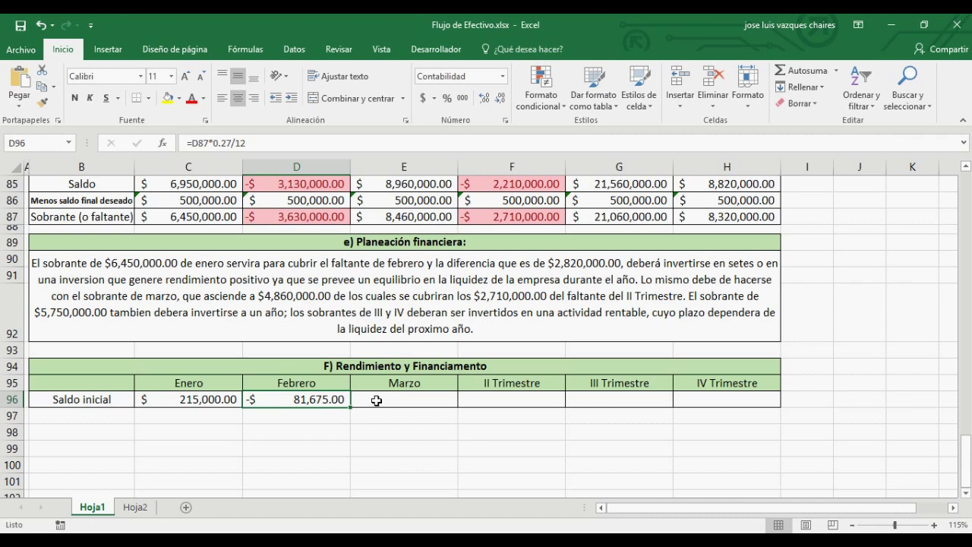
Enter =E87*.4/12 in E96 as the Marzo Saldo inicial, giving $282,000.00.
click(378, 400)
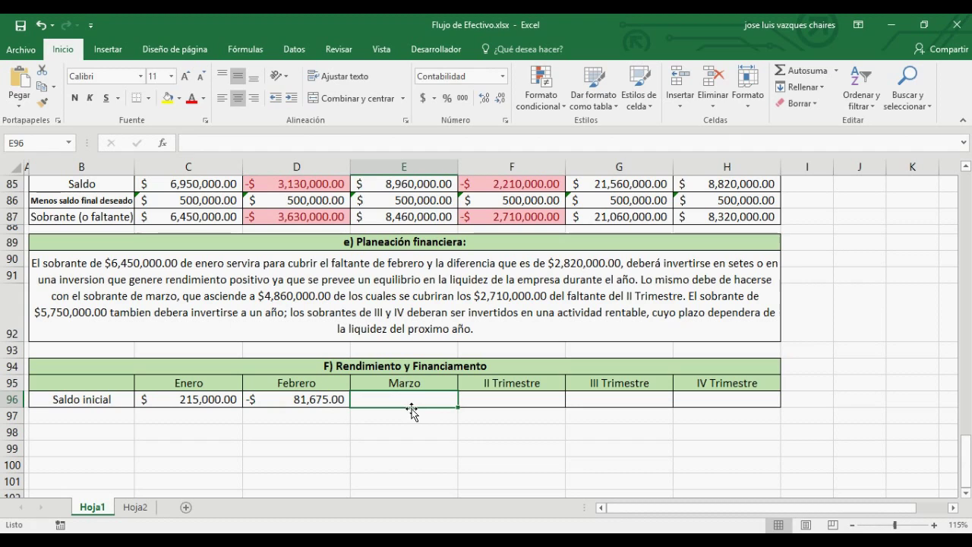
text(=)
click(409, 219)
text(*.4)
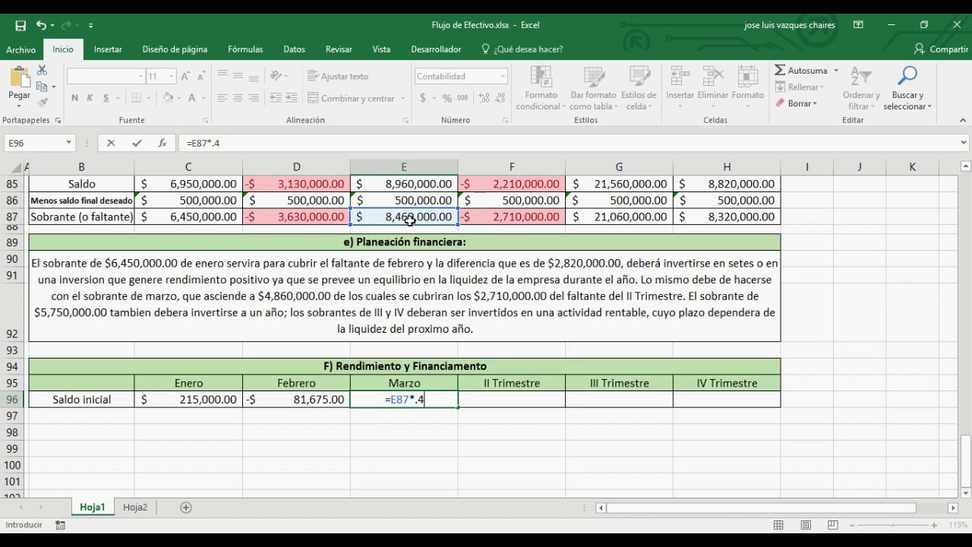
text(/12)
key(Return)
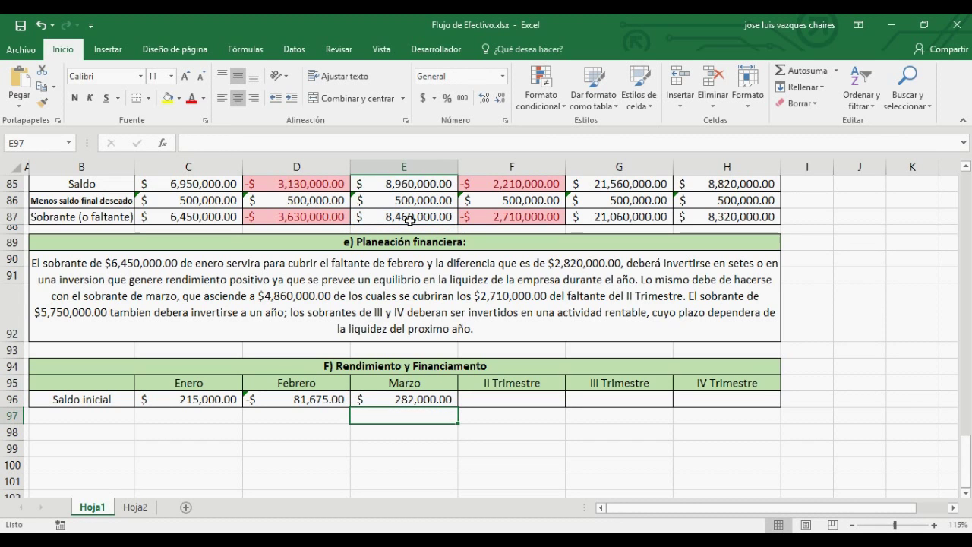
click(402, 401)
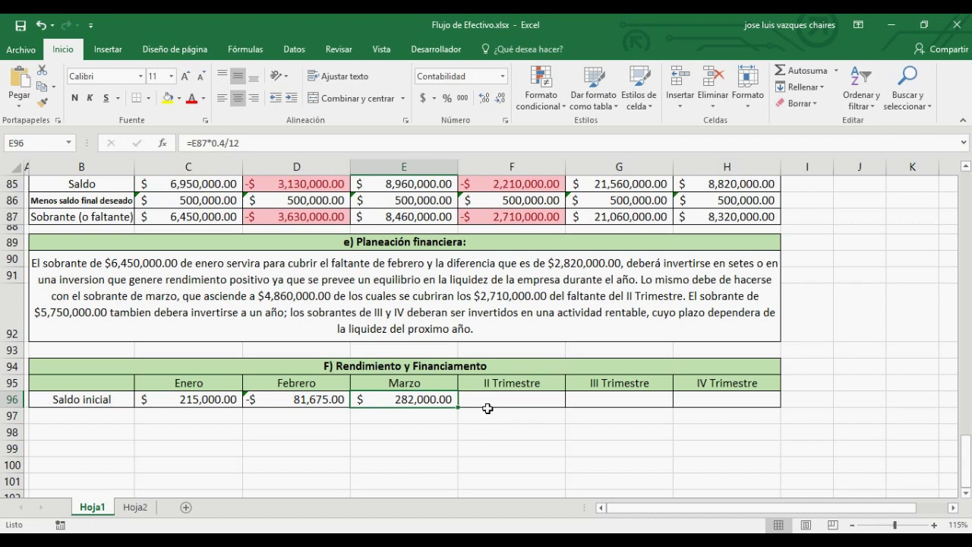
Enter =F87*.27/4 in F96 for the II Trimestre yield, giving -$182,925.00.
click(494, 400)
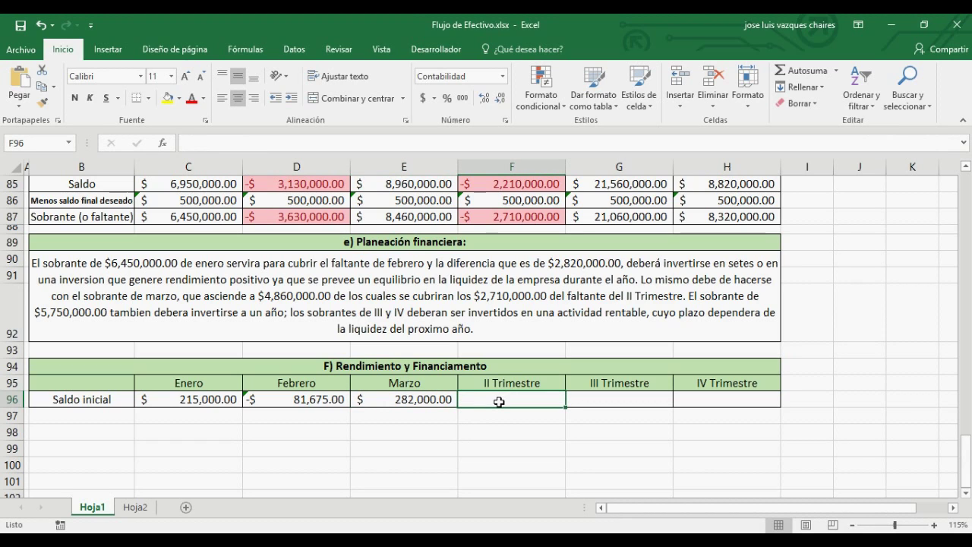
text(=)
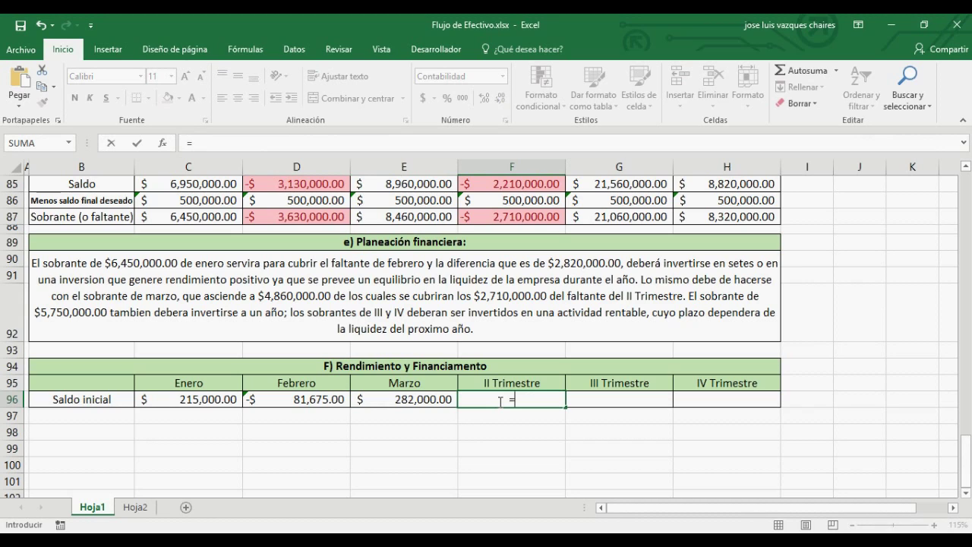
click(513, 219)
text(*.24)
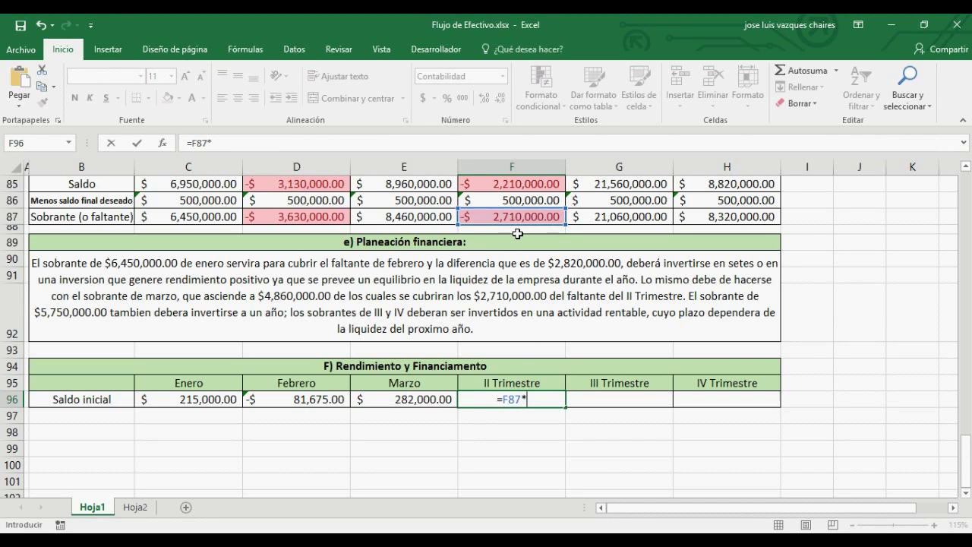
key(BackSpace)
text(7/12)
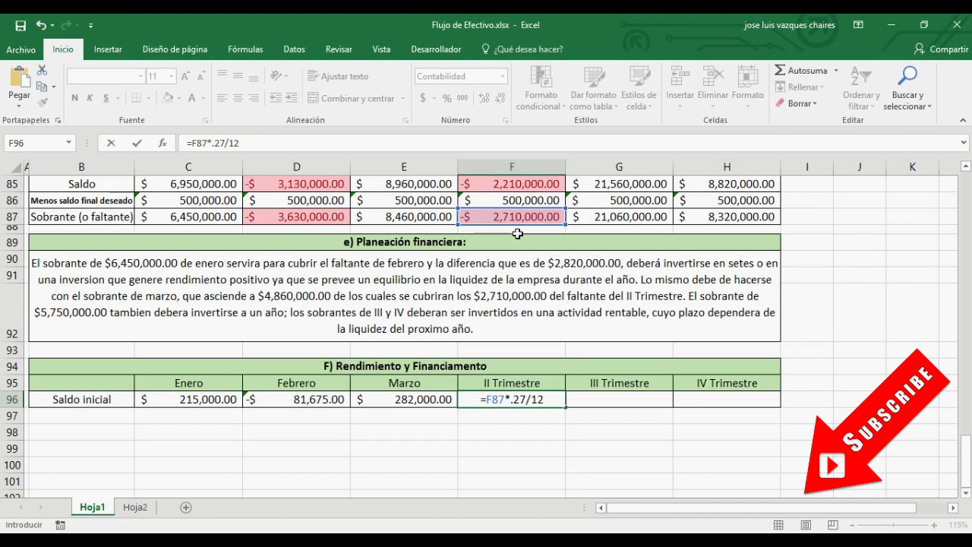
key(BackSpace)
key(BackSpace)
text(4)
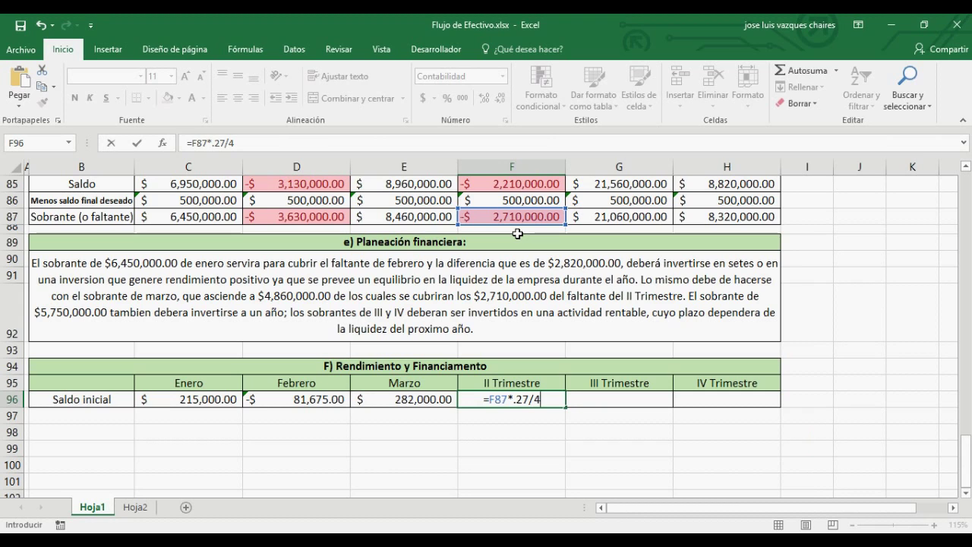
key(Return)
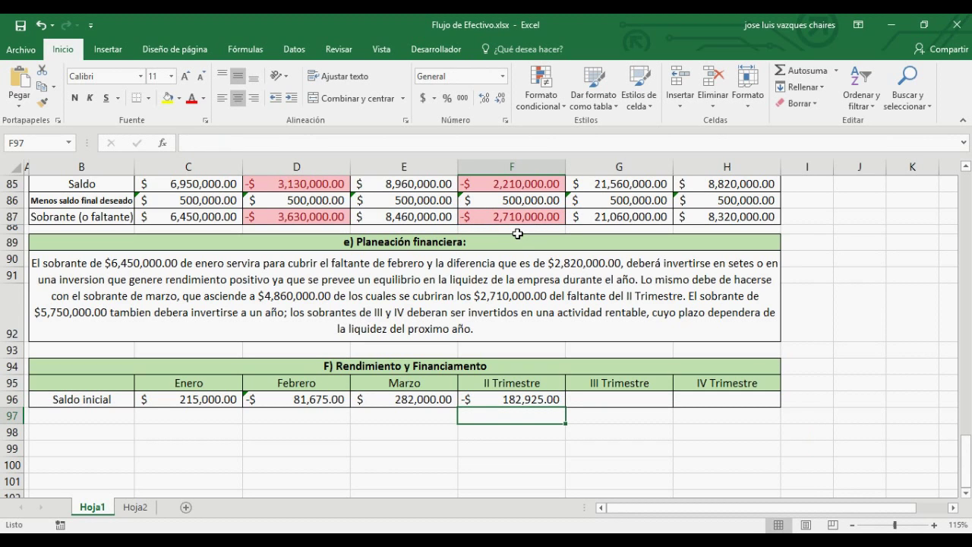
click(515, 394)
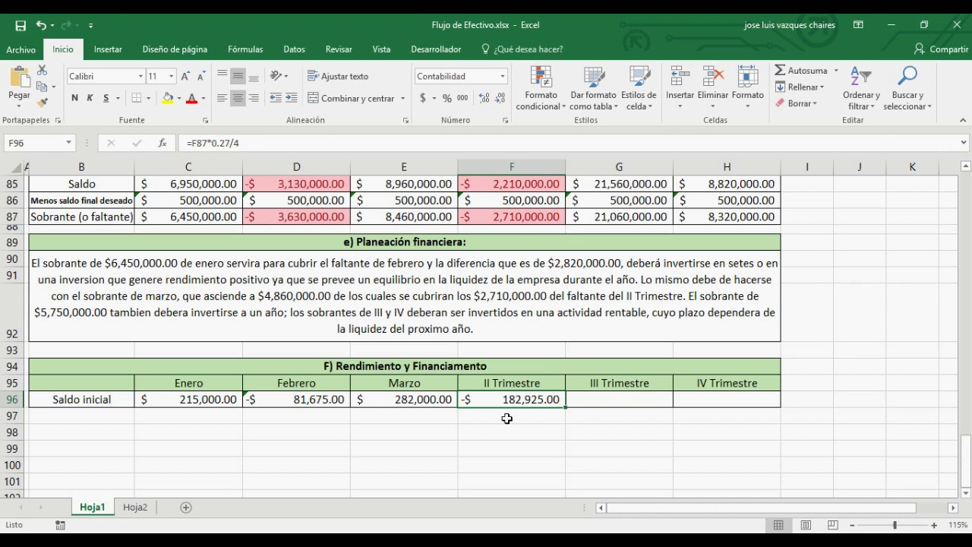
Enter =G87*.4/4 in G96 and =H87*.4/4 in H96, giving $2,106,000.00 and $832,000.00.
click(617, 398)
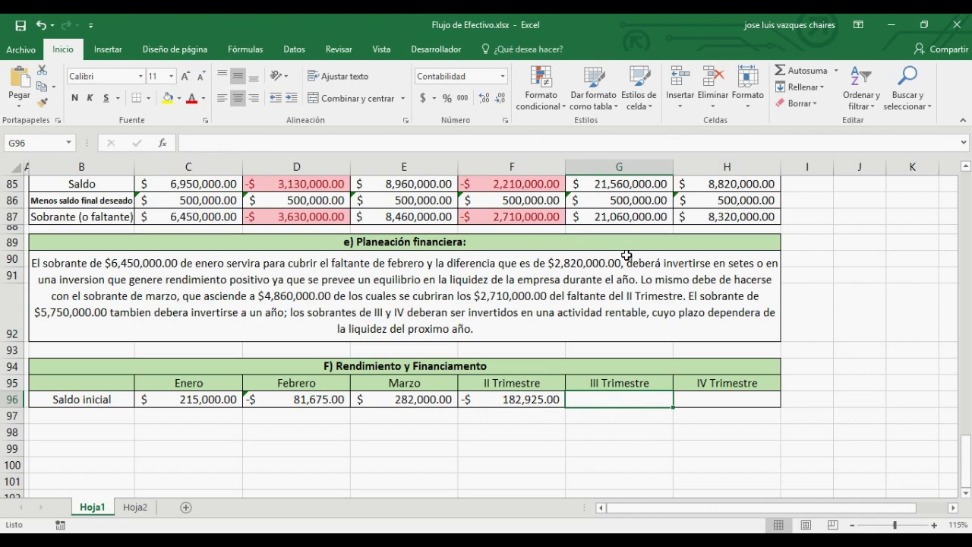
text(=)
click(618, 217)
text(*.4)
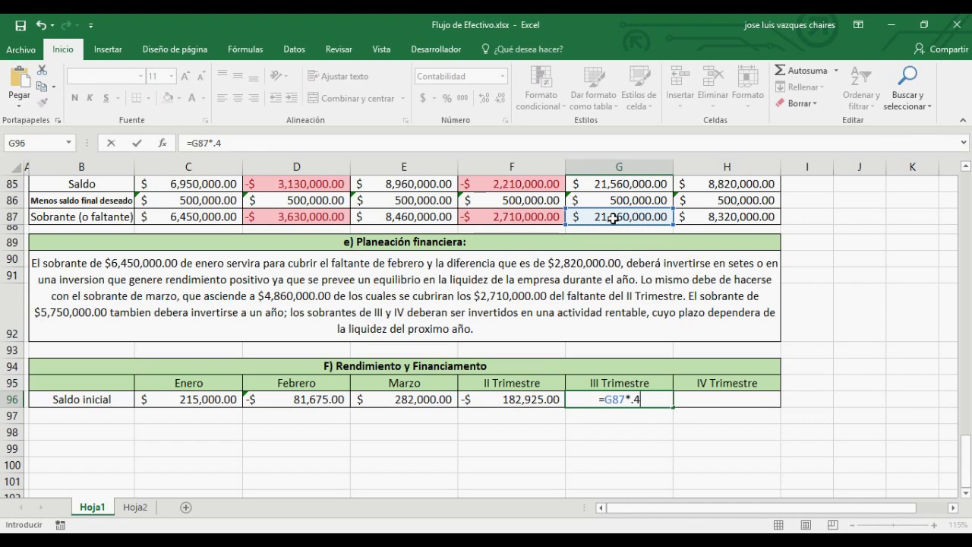
text(/)
text(4)
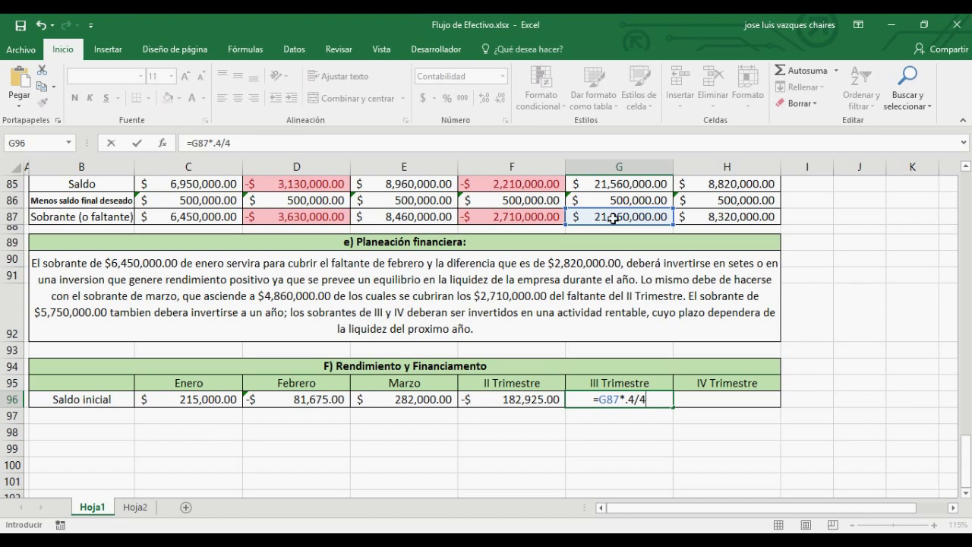
key(Return)
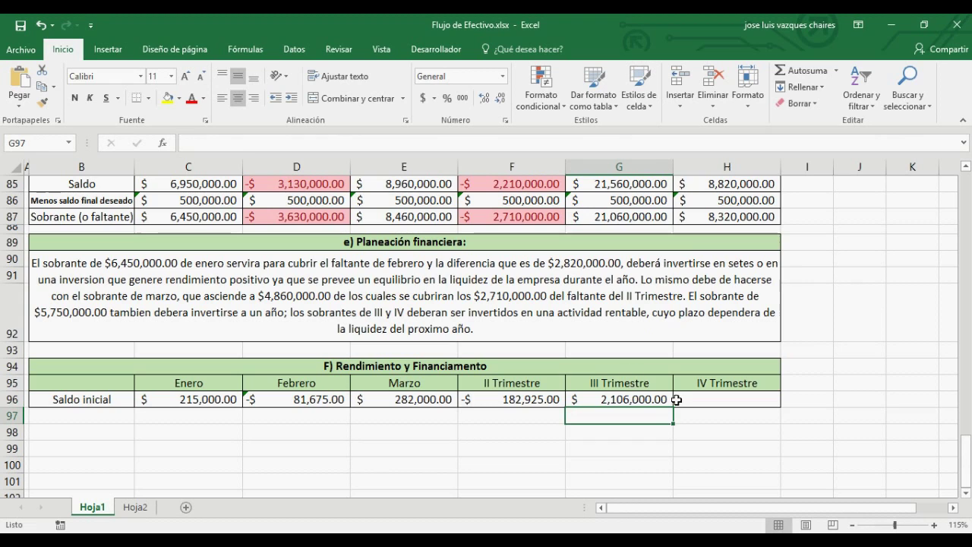
click(695, 401)
text(=)
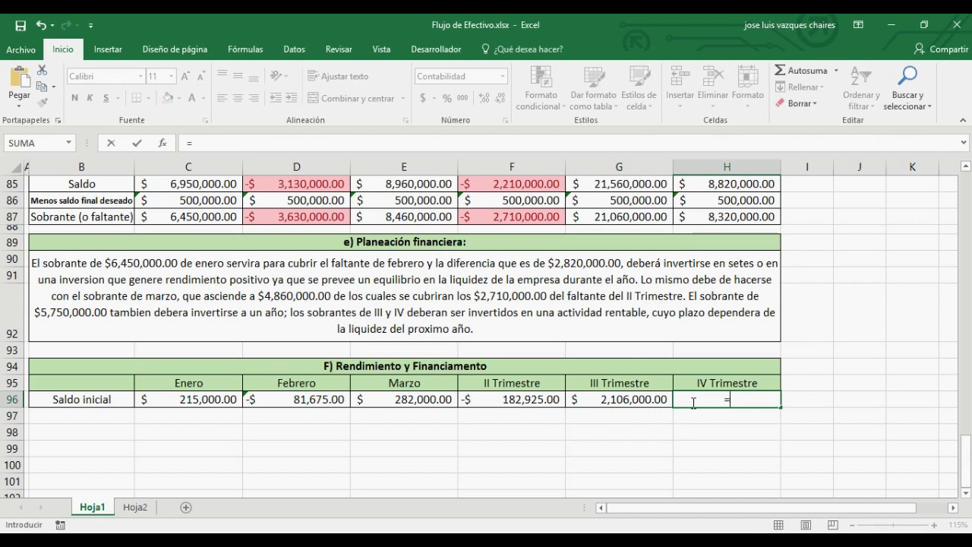
click(707, 220)
text(*.4/4)
key(Return)
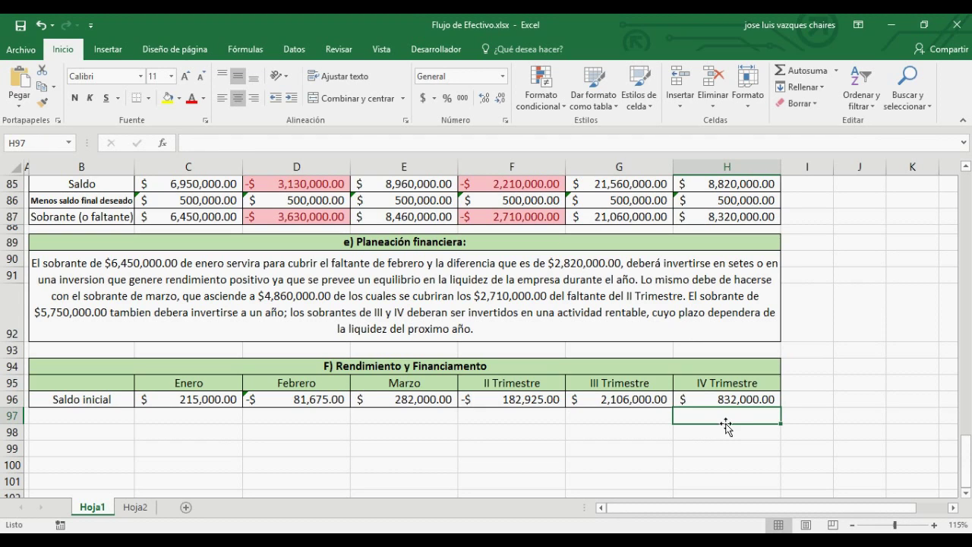
click(705, 396)
Check the row 96 yield and row 87 surplus formulas, then open C96's =C87*0.4/12 for editing.
click(641, 407)
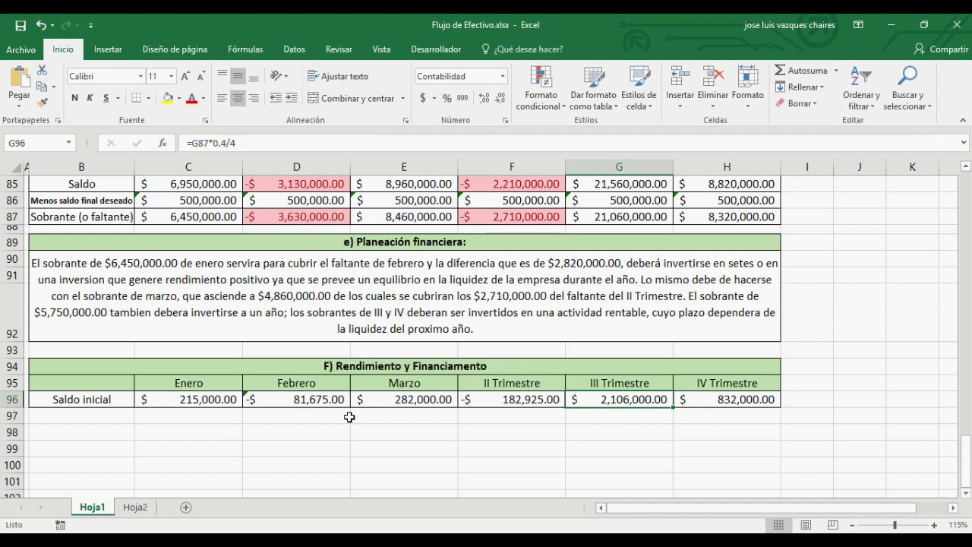
click(228, 399)
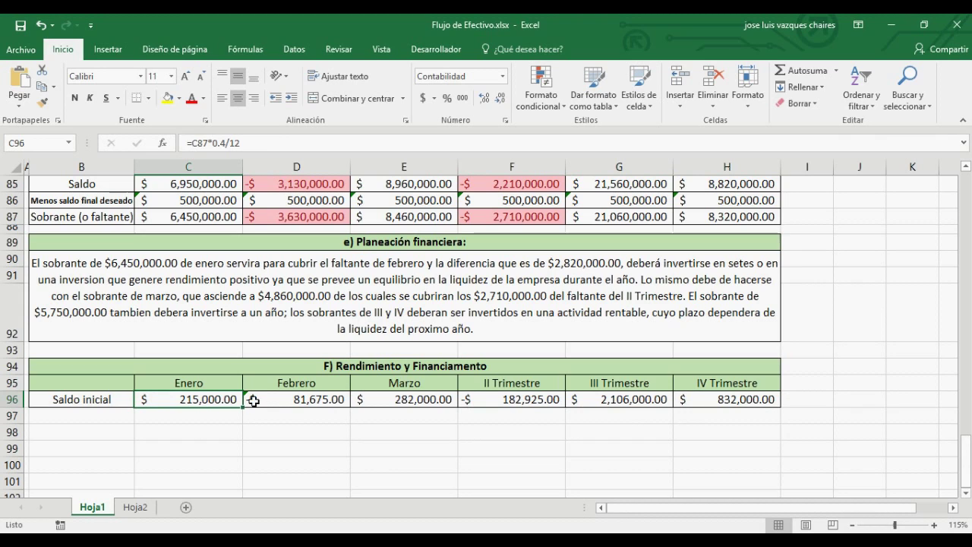
click(327, 401)
click(359, 403)
click(315, 403)
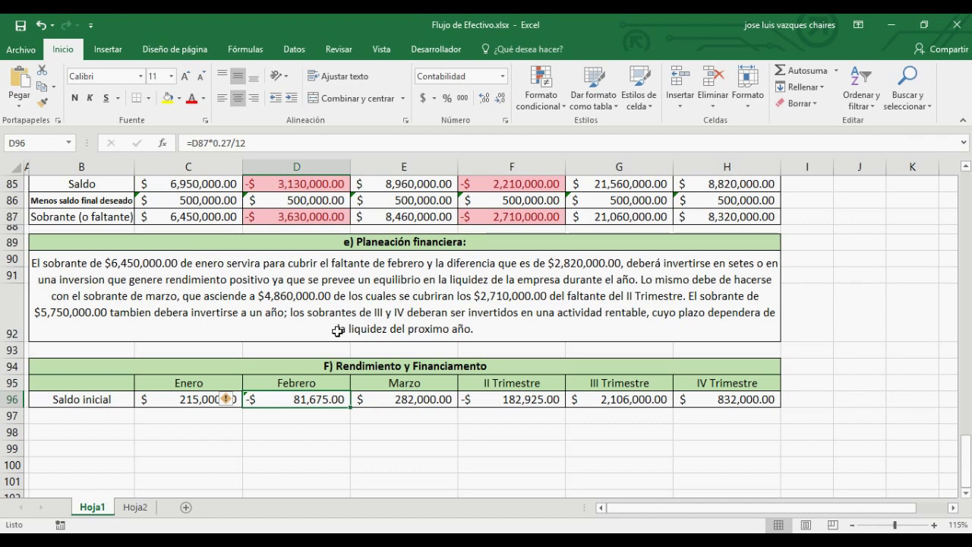
click(308, 220)
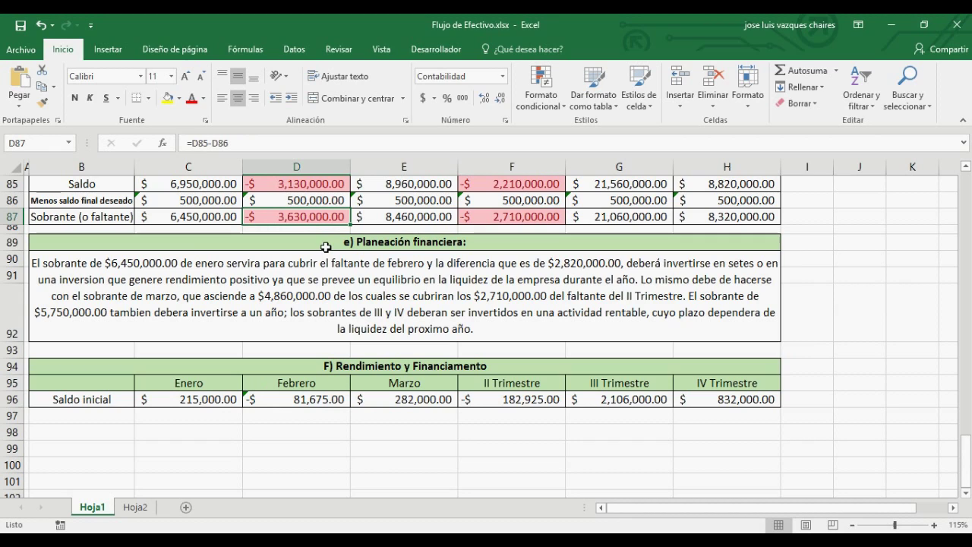
click(209, 217)
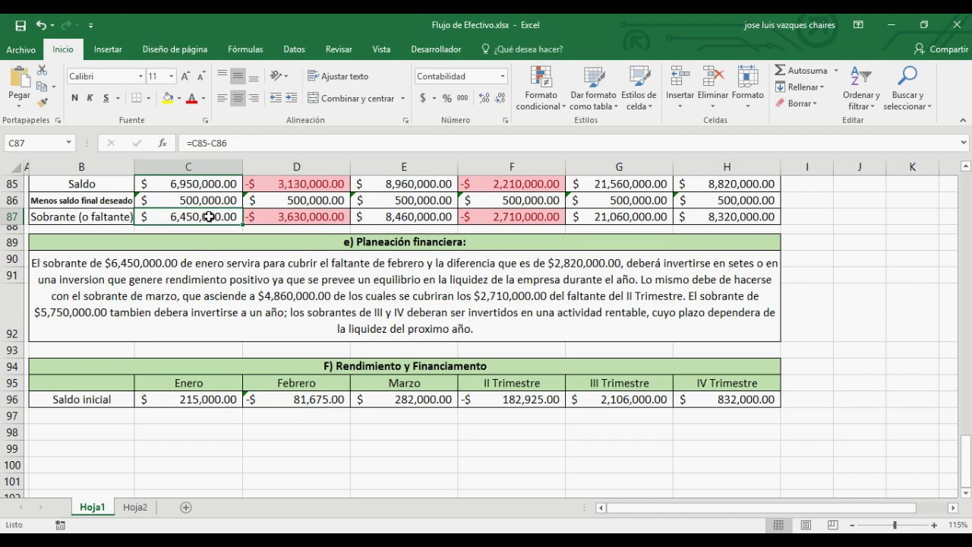
double_click(203, 399)
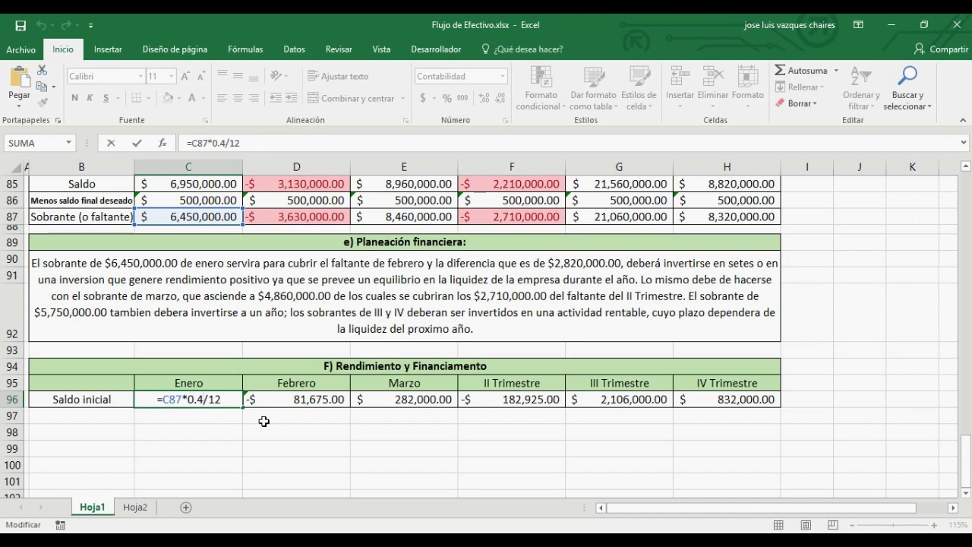
Change the Enero and Marzo rates from 0.4 to 0.04, leaving Febrero's formula unchanged.
key(BackSpace)
text(04)
key(Return)
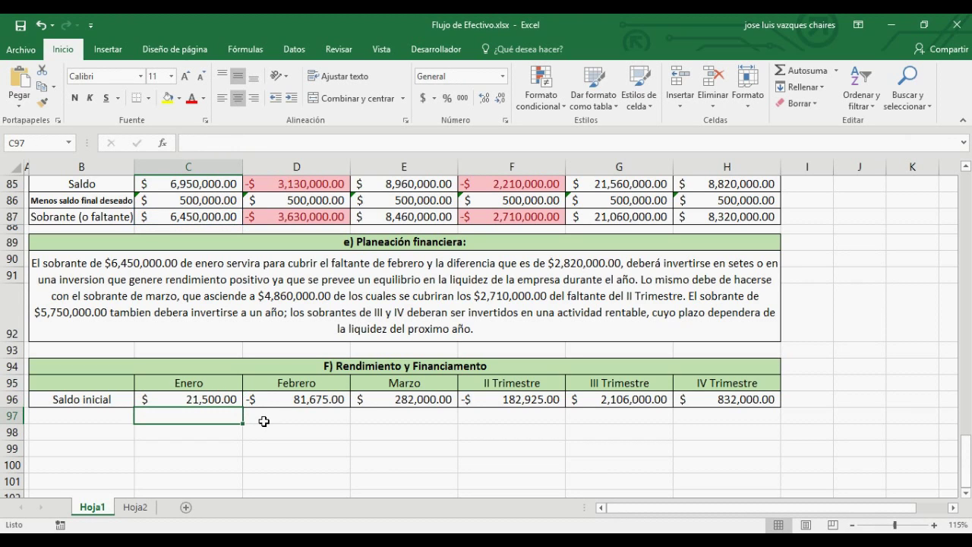
click(227, 402)
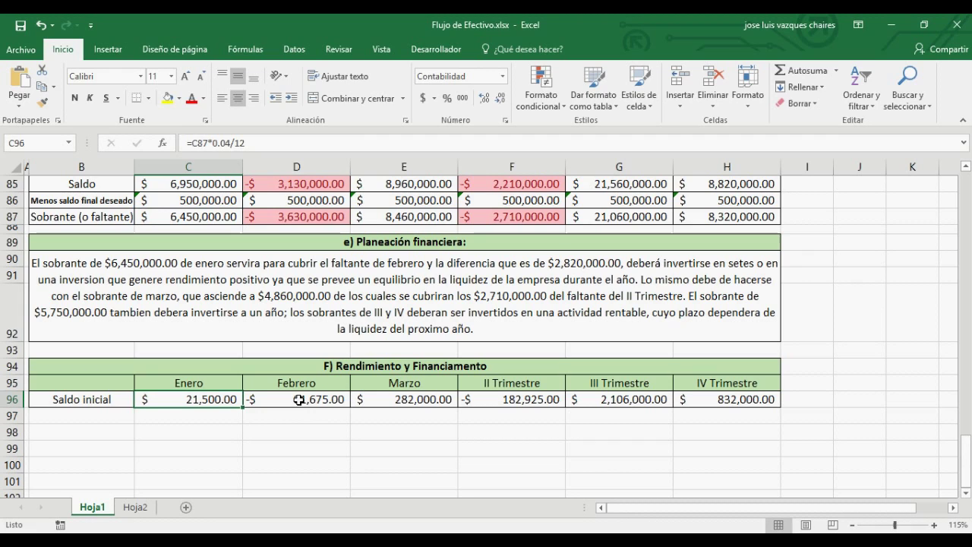
double_click(303, 399)
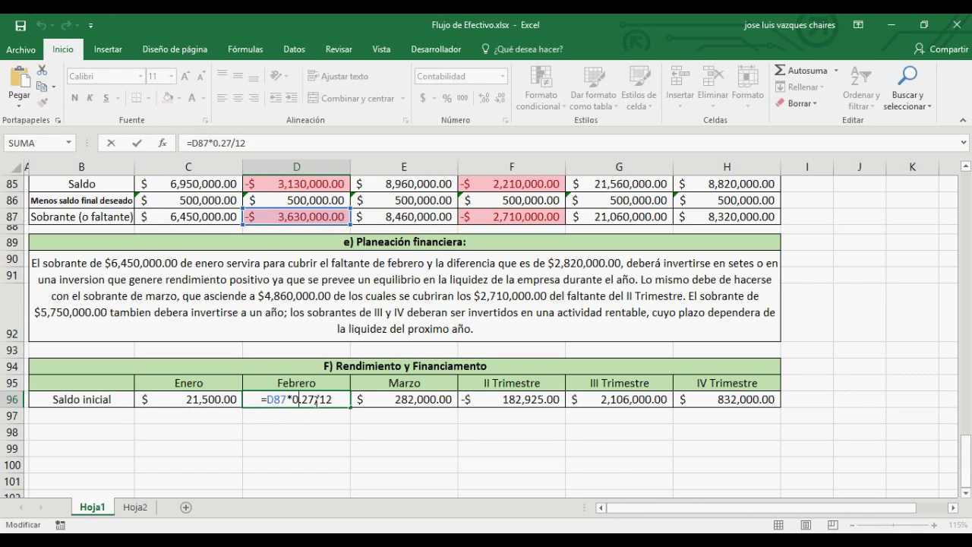
key(ctrl+Return)
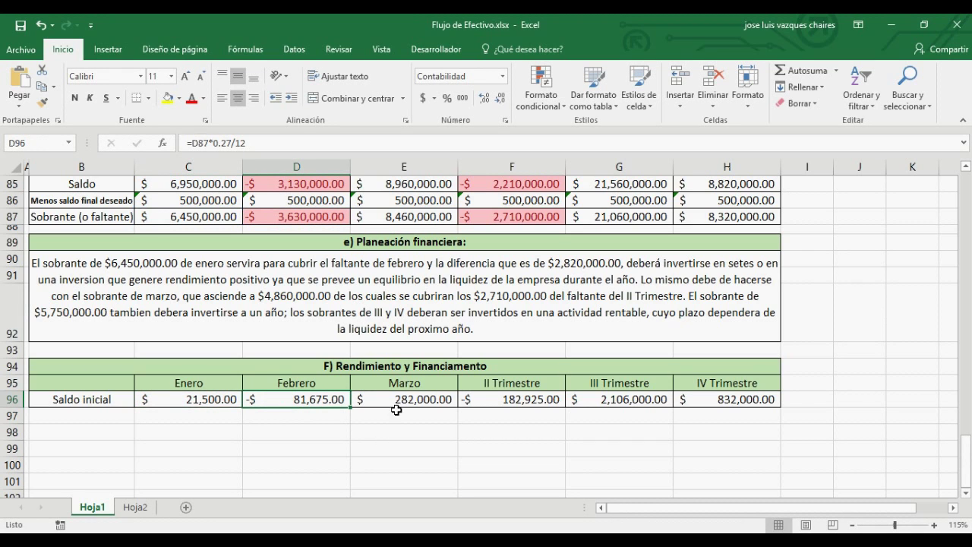
double_click(396, 398)
key(BackSpace)
text(04/12)
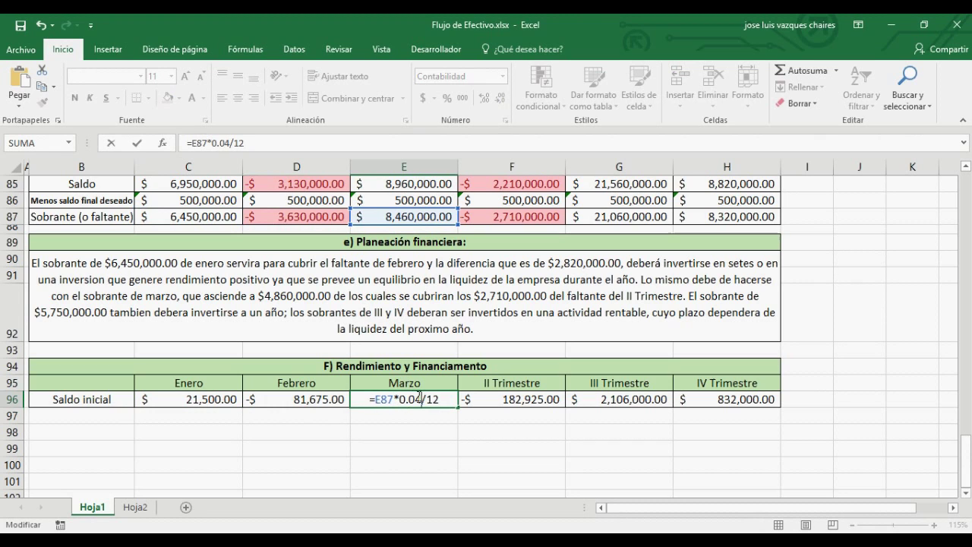
key(Return)
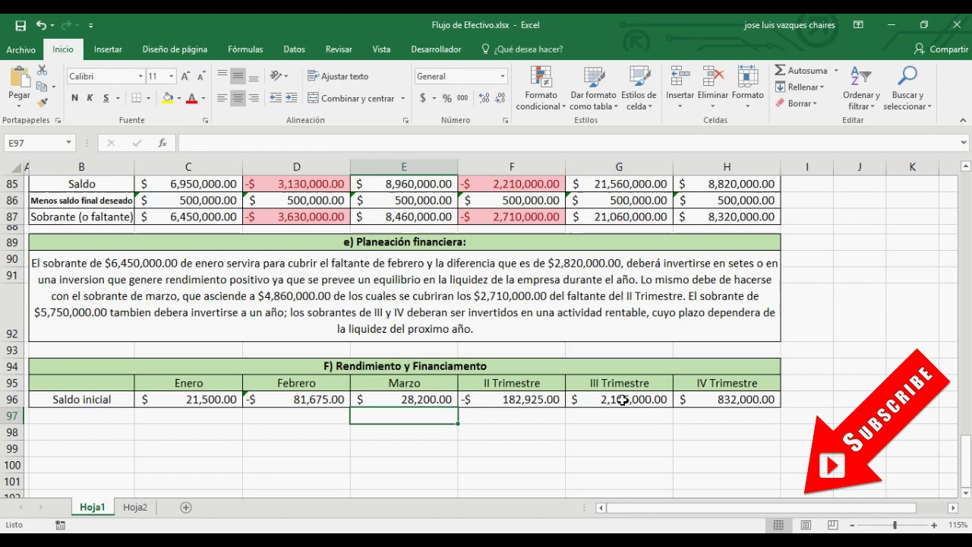
Change the III and IV Trimestre rates to 0.04, giving $210,600.00 and $83,200.00.
double_click(632, 398)
click(638, 399)
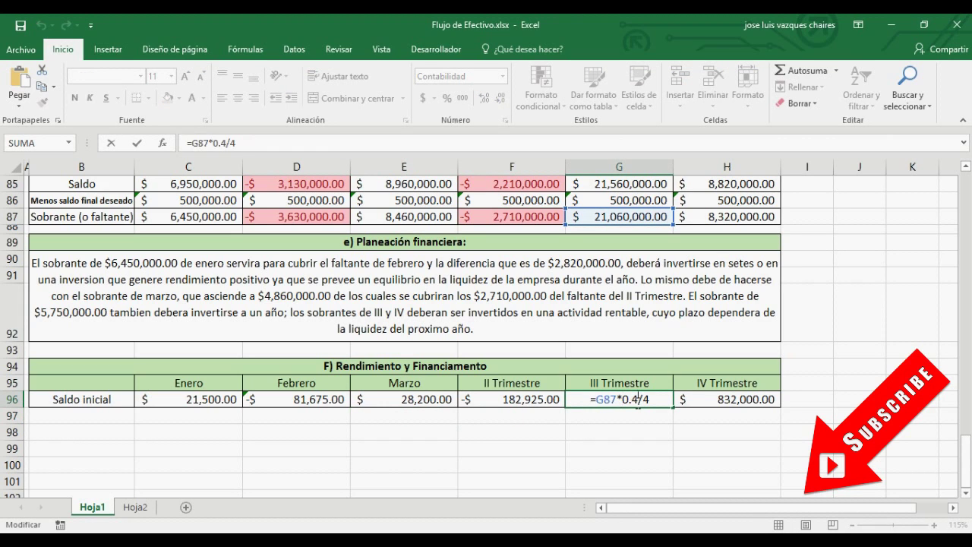
text(0)
key(Return)
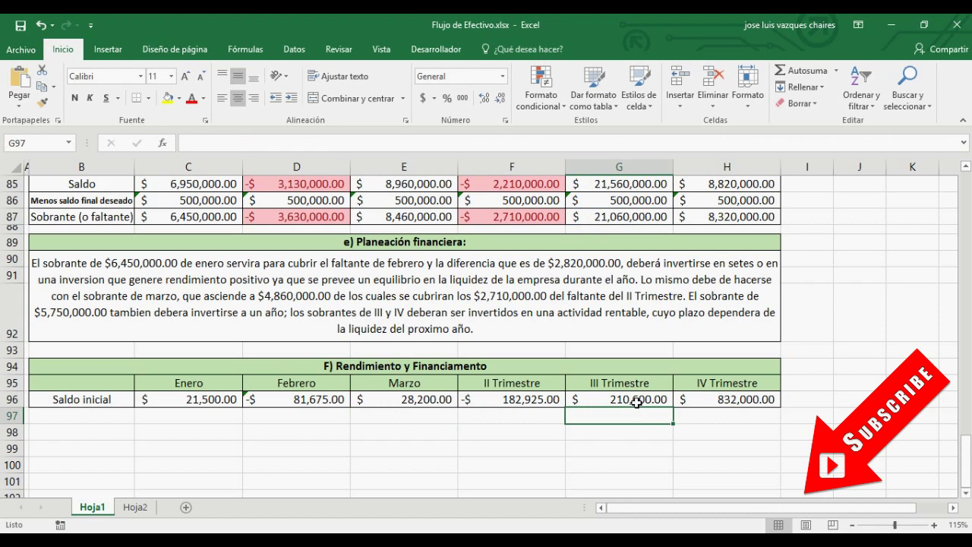
double_click(735, 401)
click(740, 398)
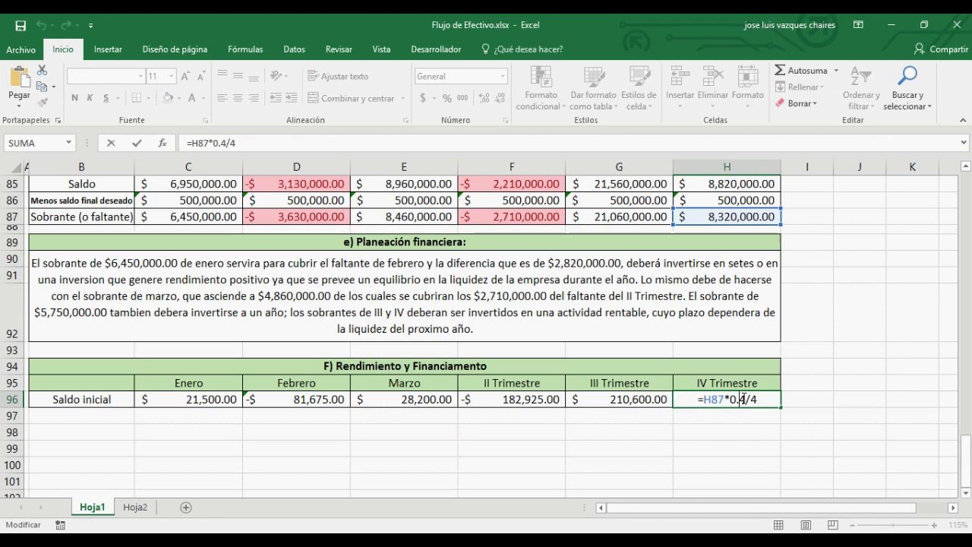
text(0)
key(Return)
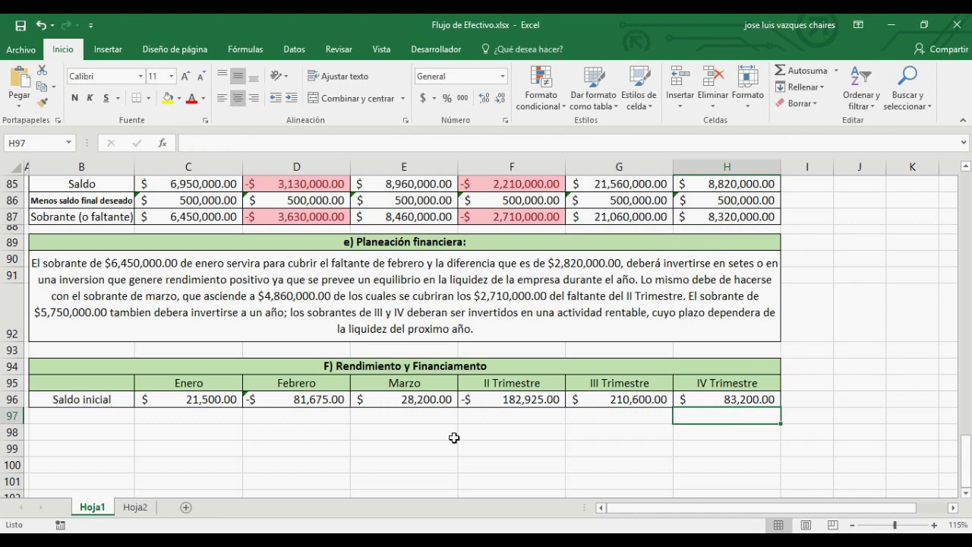
click(181, 414)
click(195, 398)
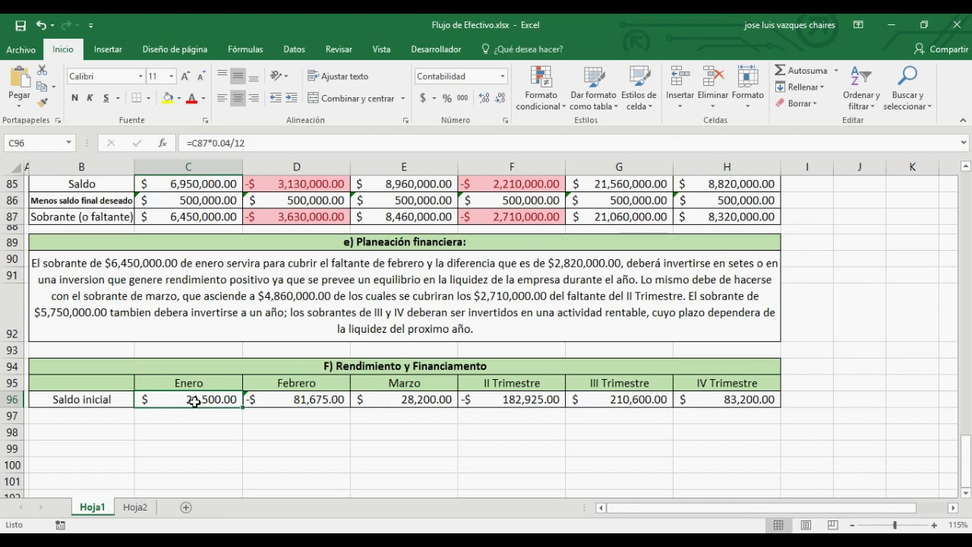
scroll(227, 414, up, 1)
scroll(207, 379, down, 1)
click(297, 220)
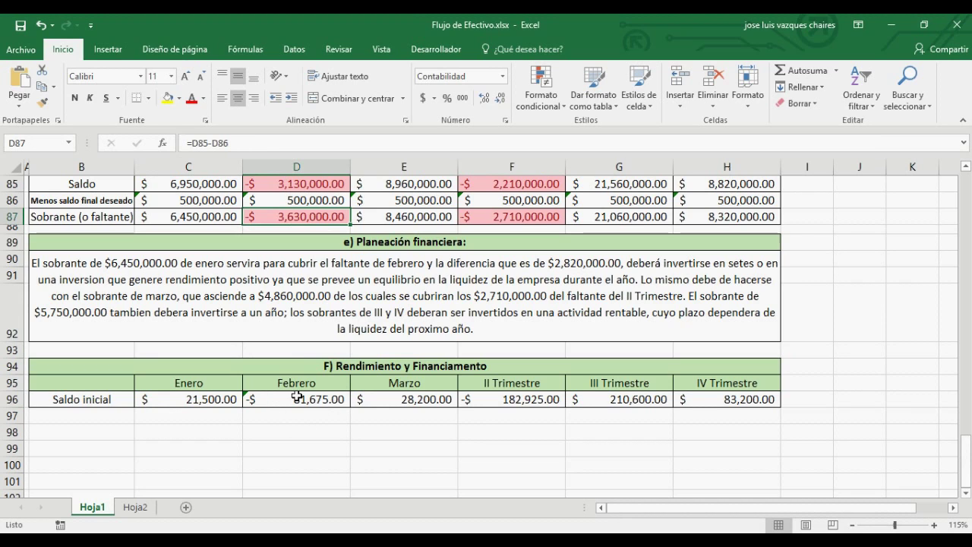
click(318, 399)
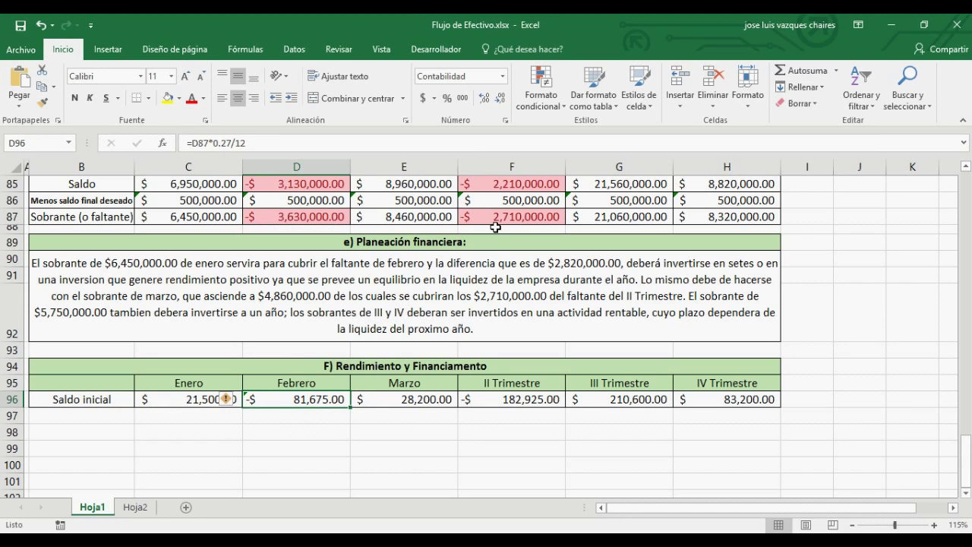
click(493, 396)
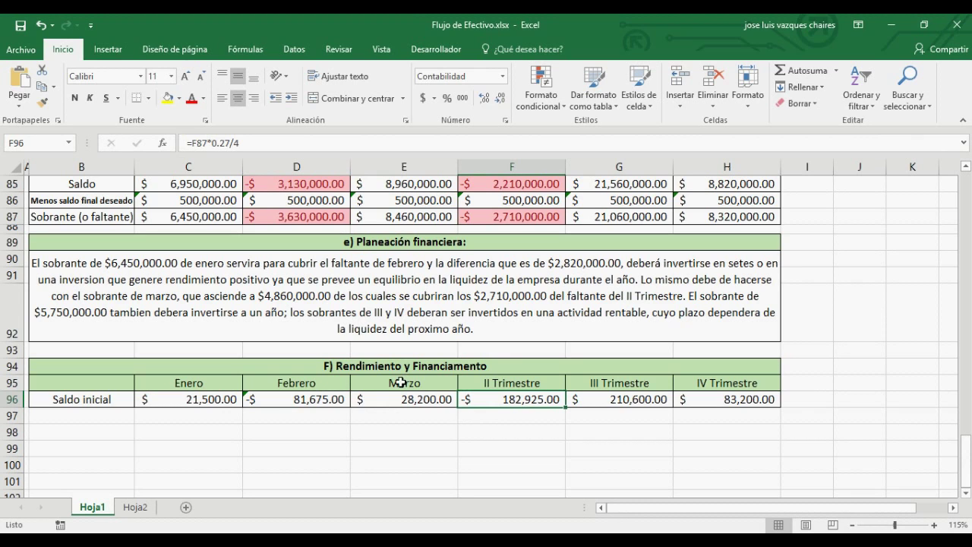
click(419, 383)
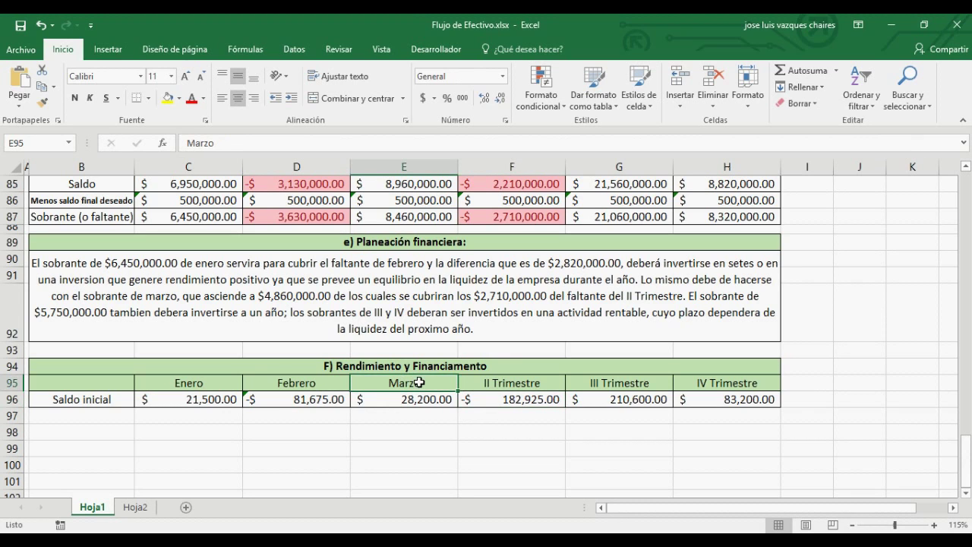
click(383, 296)
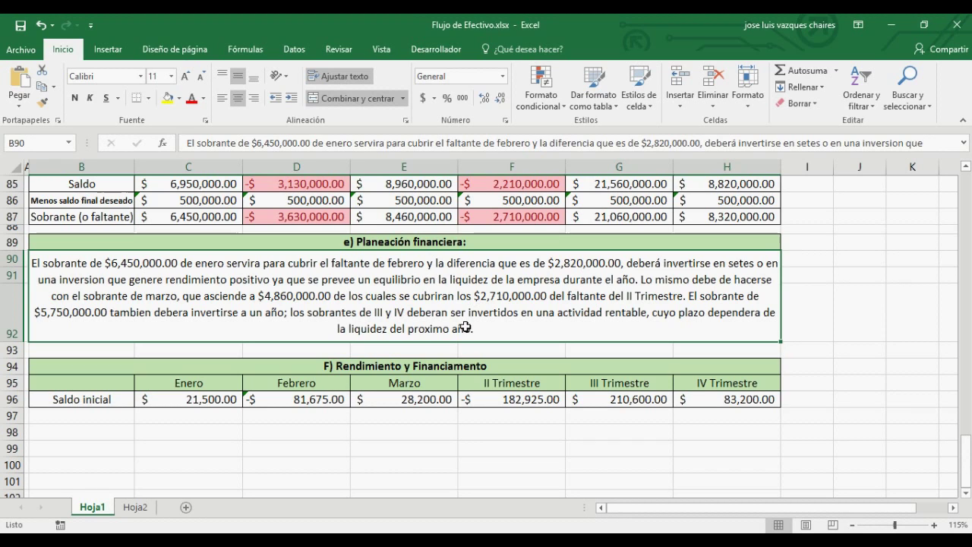
click(420, 384)
click(337, 364)
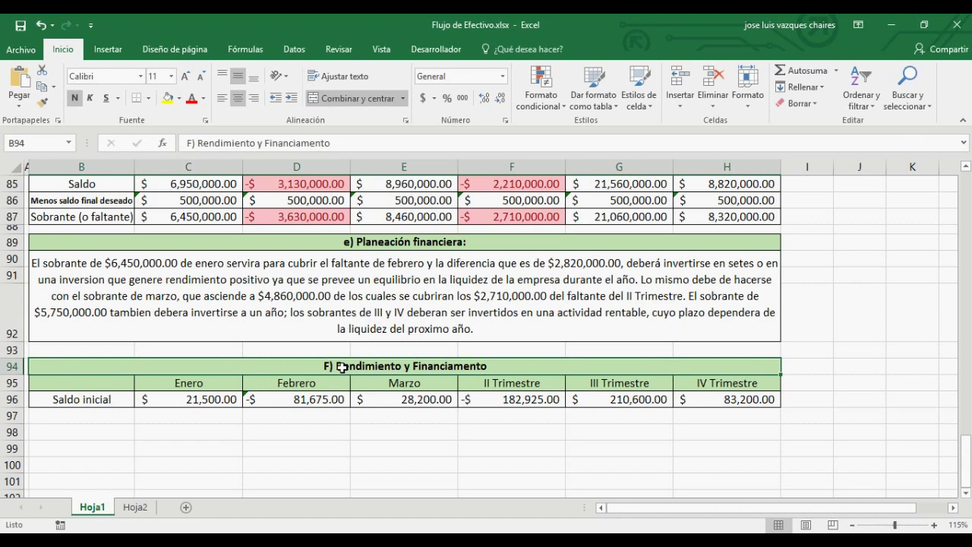
click(475, 347)
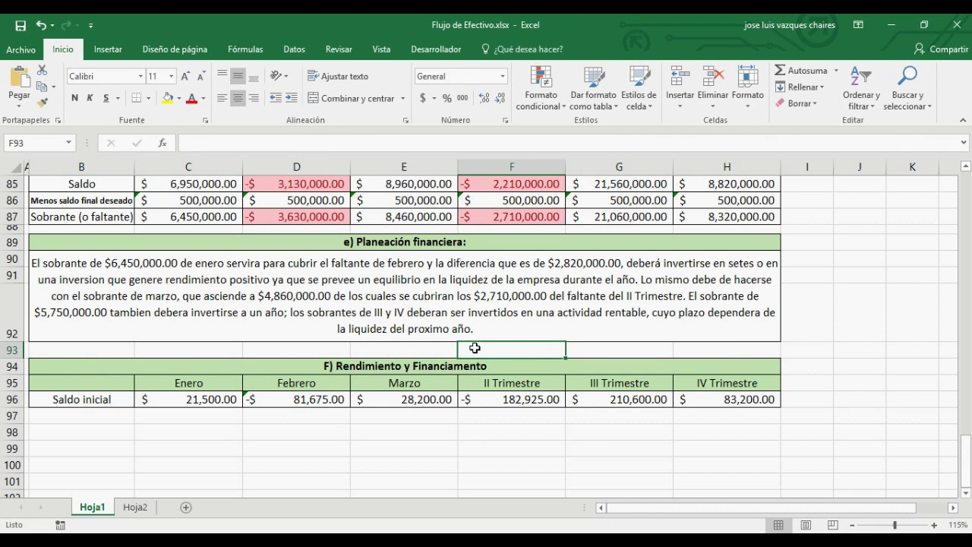
scroll(486, 355, down, 3)
scroll(494, 363, up, 1)
scroll(500, 363, up, 4)
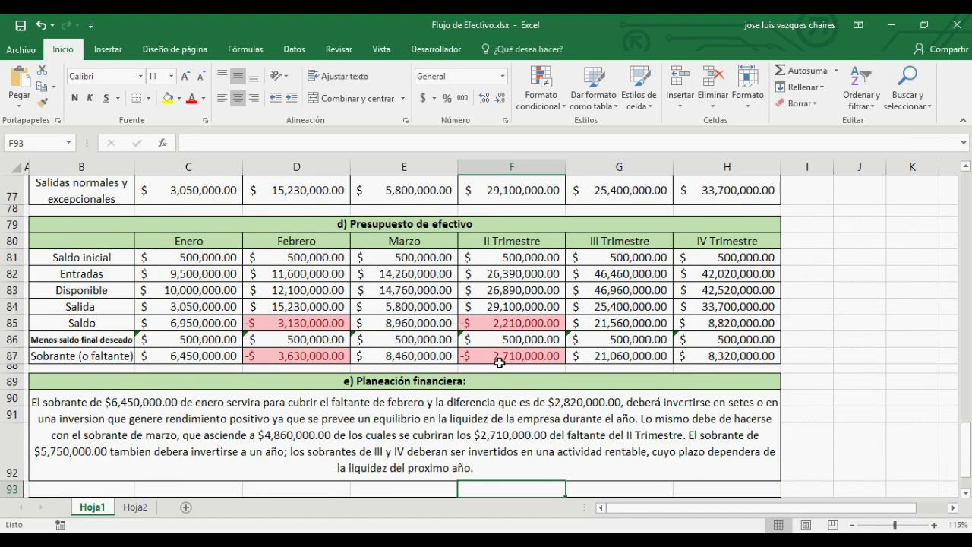